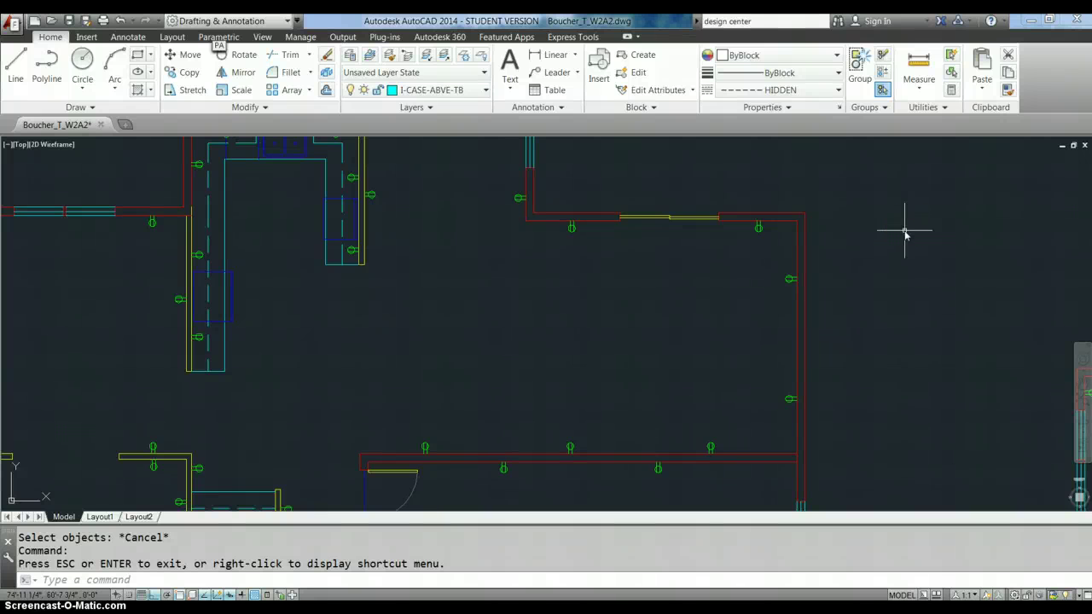
# - Start the COPY command in the floor plan drawing Boucher_T_W2A2.dwg
pyautogui.click(902, 225)
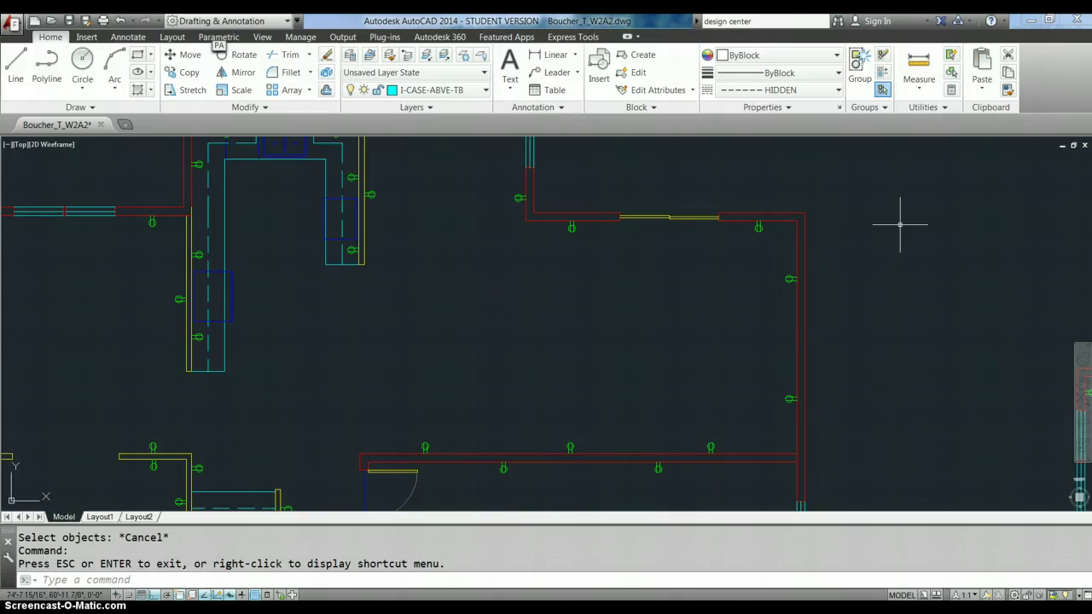
pyautogui.click(556, 323)
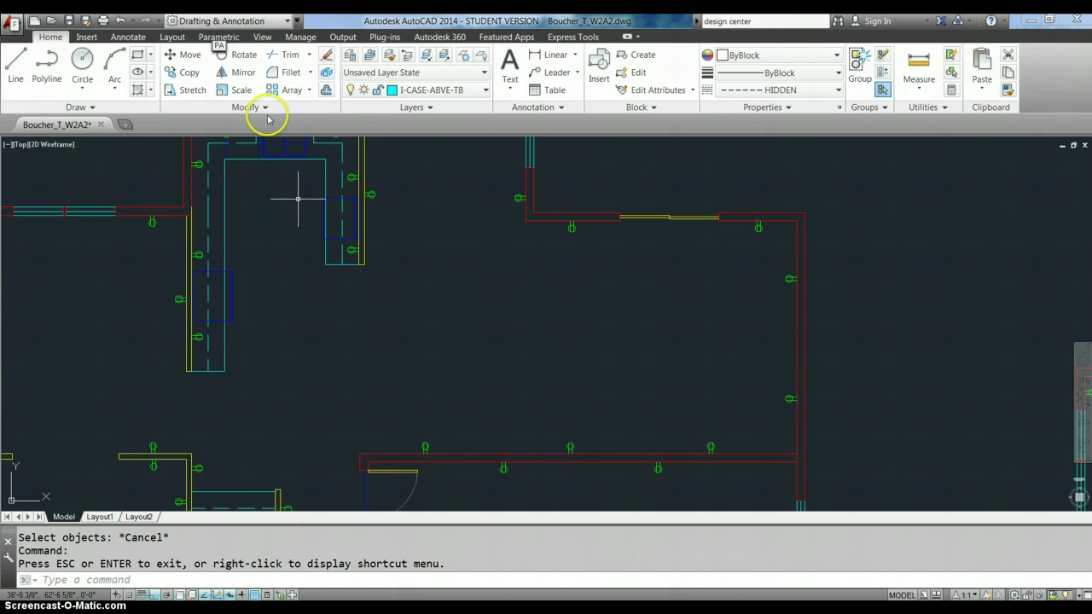
# - Restart COPY and pick the single outlet receptacle on the lower wall
pyautogui.click(184, 73)
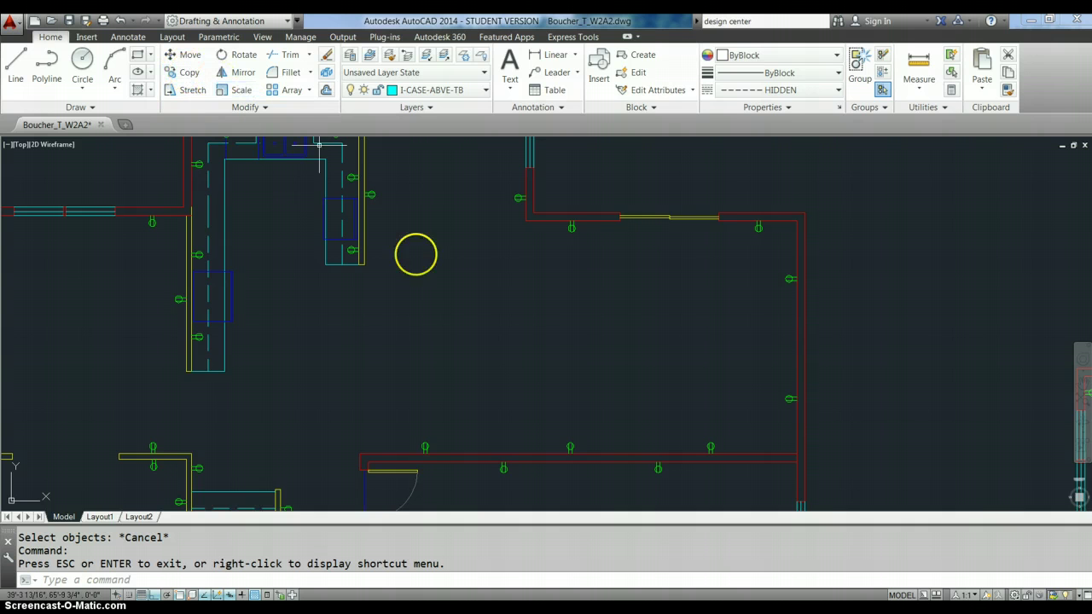
pyautogui.click(478, 384)
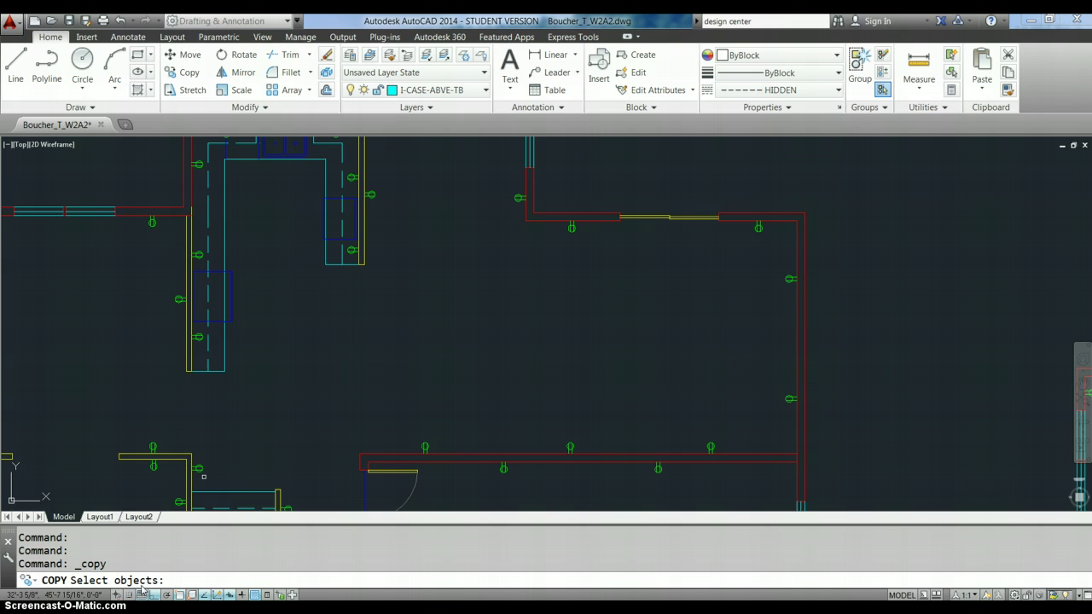
pyautogui.click(210, 552)
pyautogui.click(424, 447)
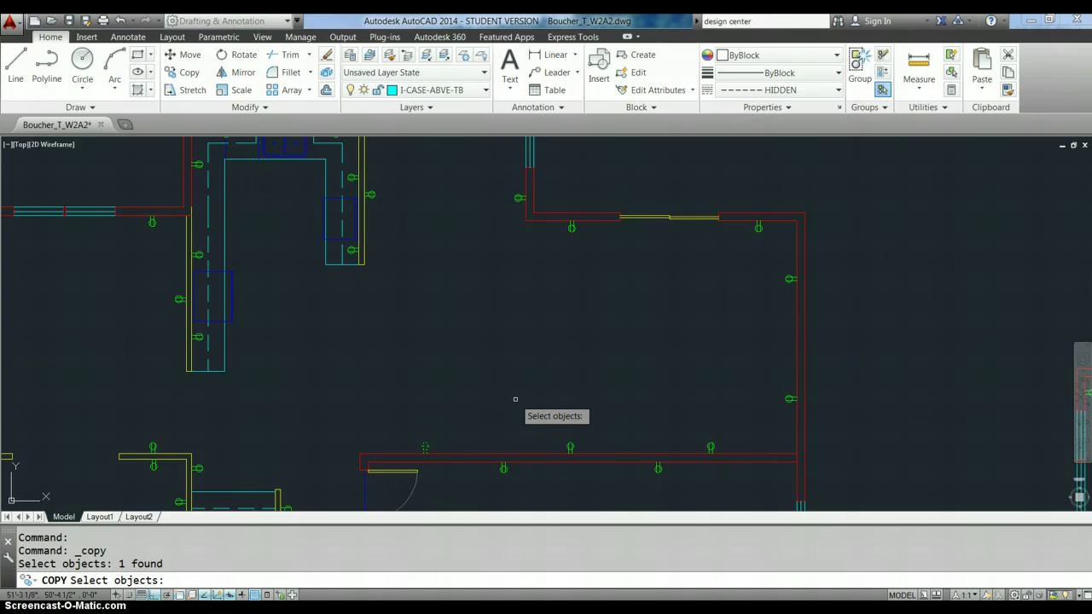
pyautogui.scroll(2, 515, 399)
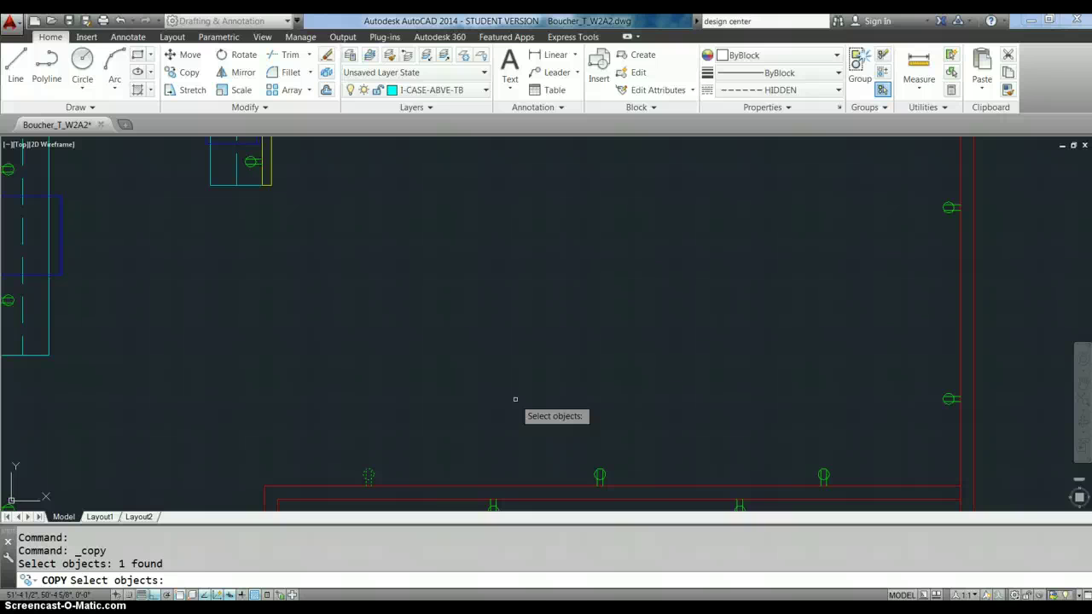
pyautogui.scroll(2, 515, 399)
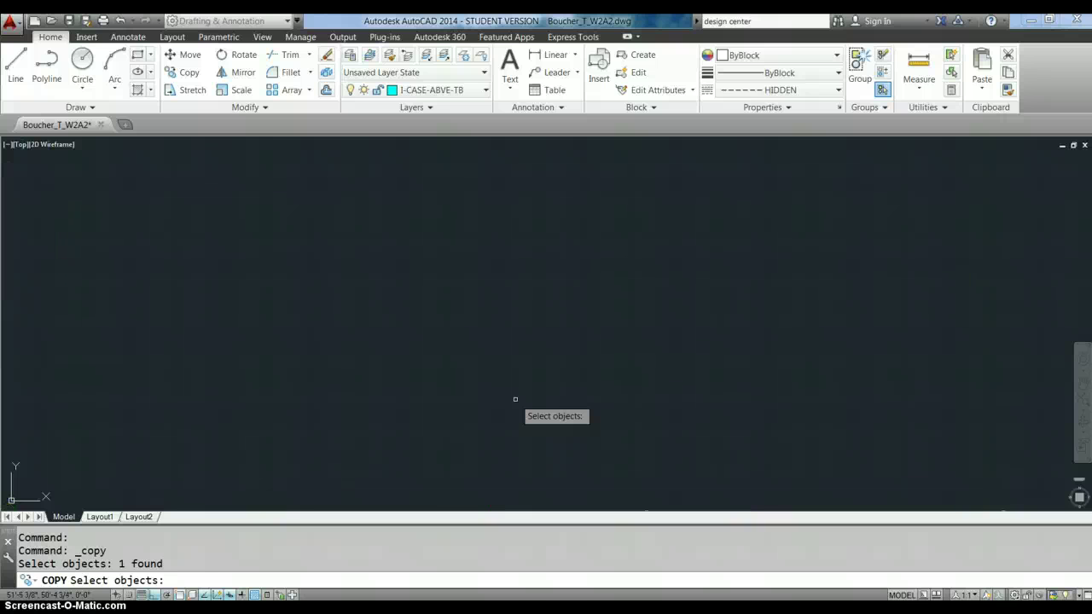
pyautogui.scroll(-2, 515, 399)
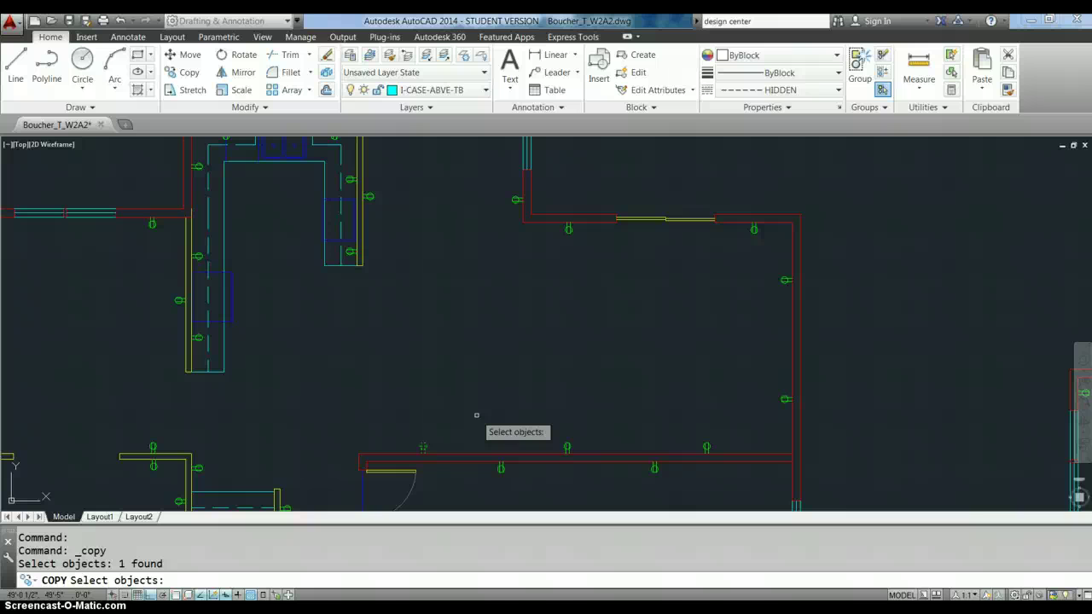
# - Finish selection and set the base point at the outlet's endpoint on the wall line
pyautogui.press('Return')
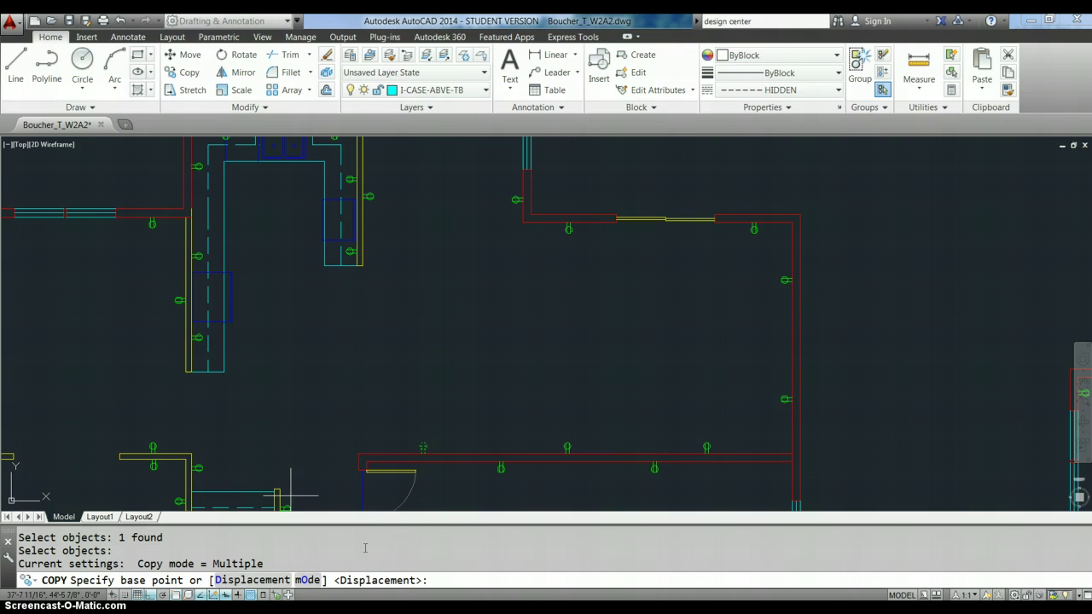
pyautogui.click(371, 534)
pyautogui.click(388, 533)
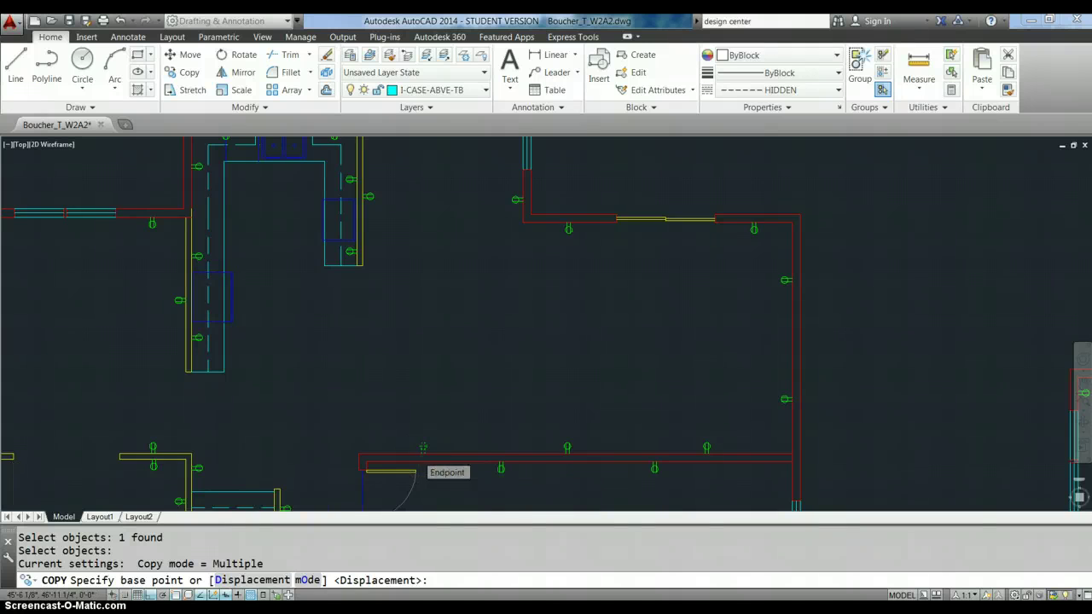
pyautogui.scroll(5, 420, 460)
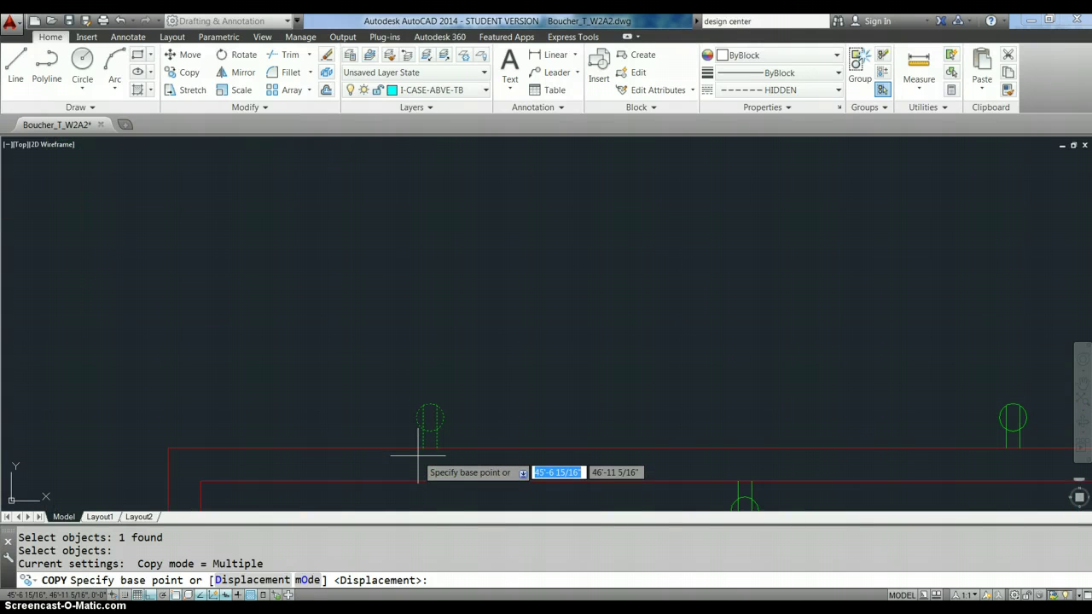
pyautogui.scroll(2, 418, 459)
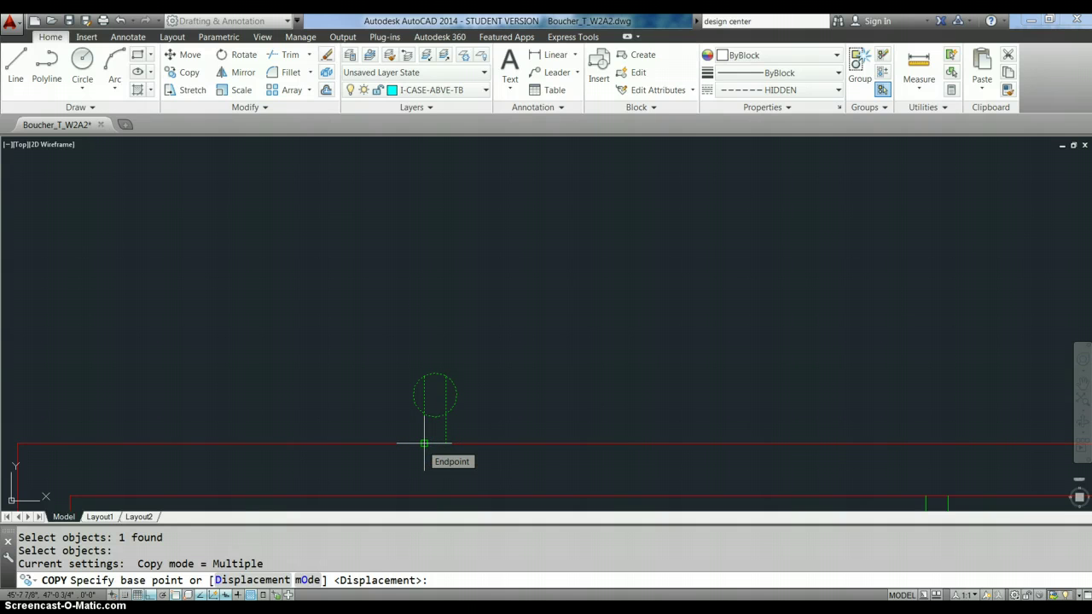
pyautogui.click(424, 444)
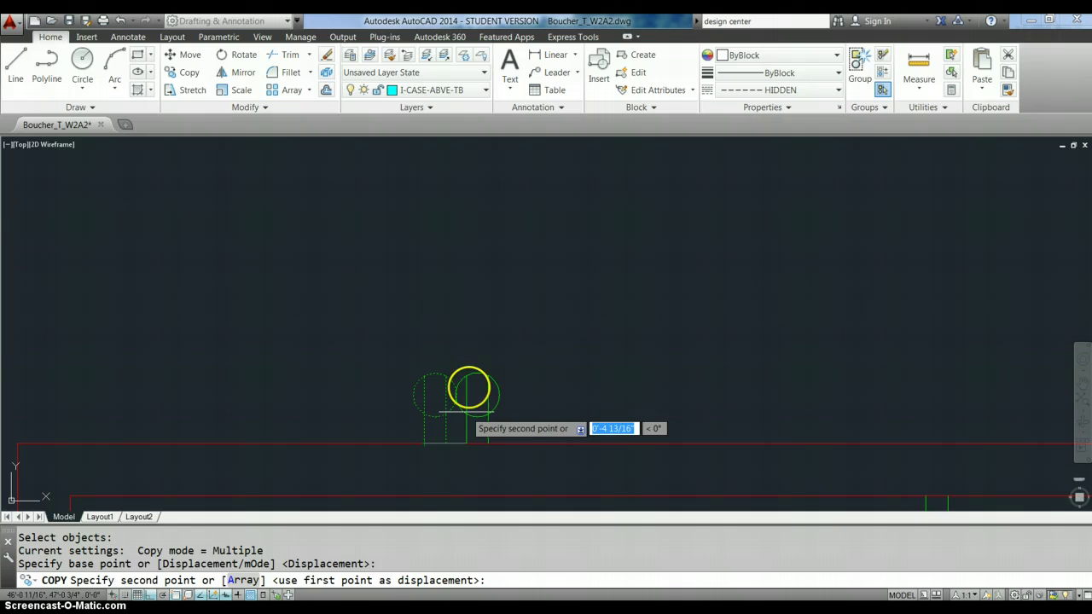
# - Place one outlet copy, then pan the view toward the upper walls
pyautogui.scroll(-3, 490, 313)
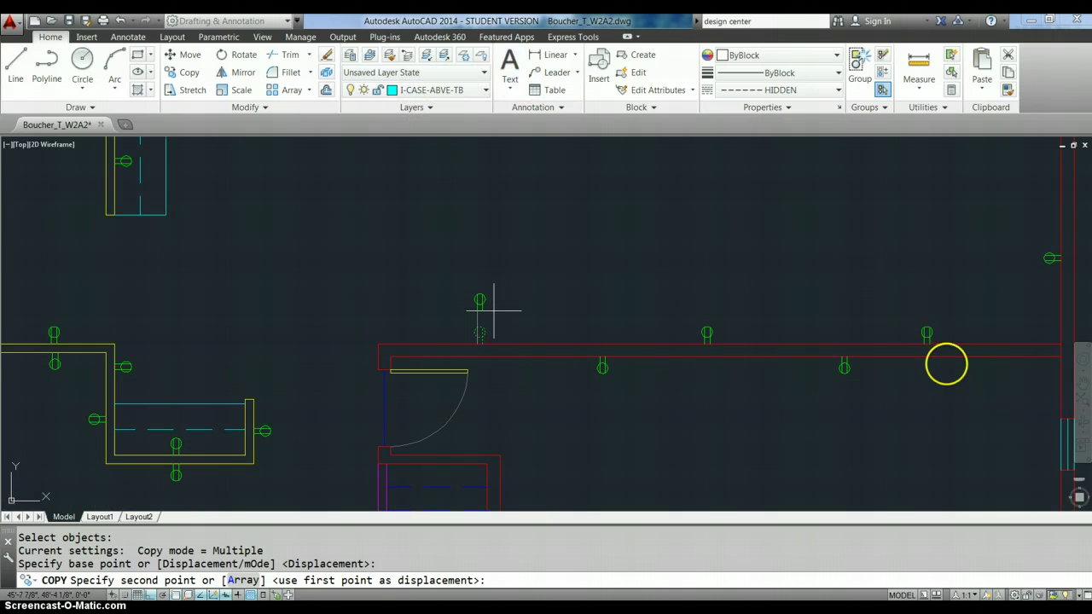
pyautogui.click(1056, 382)
pyautogui.click(1079, 378)
pyautogui.moveTo(563, 290)
pyautogui.mouseDown()
pyautogui.moveTo(599, 531)
pyautogui.moveTo(488, 270)
pyautogui.moveTo(430, 259)
pyautogui.mouseUp()
pyautogui.rightClick(335, 312)
pyautogui.click(358, 319)
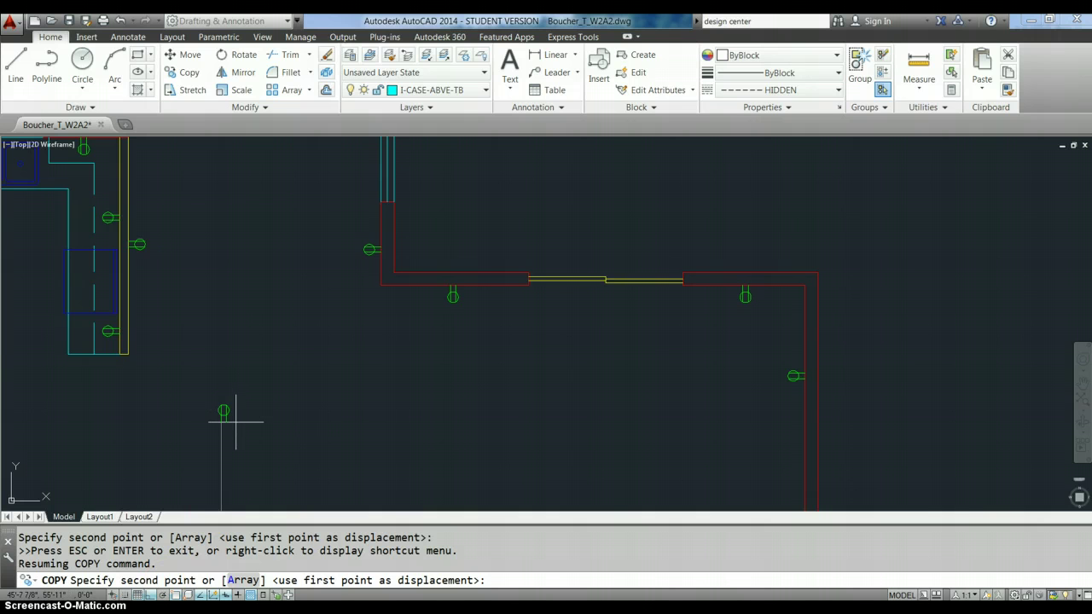
# - Turn Ortho off and place an outlet copy at the upper wall segment's midpoint
pyautogui.click(152, 595)
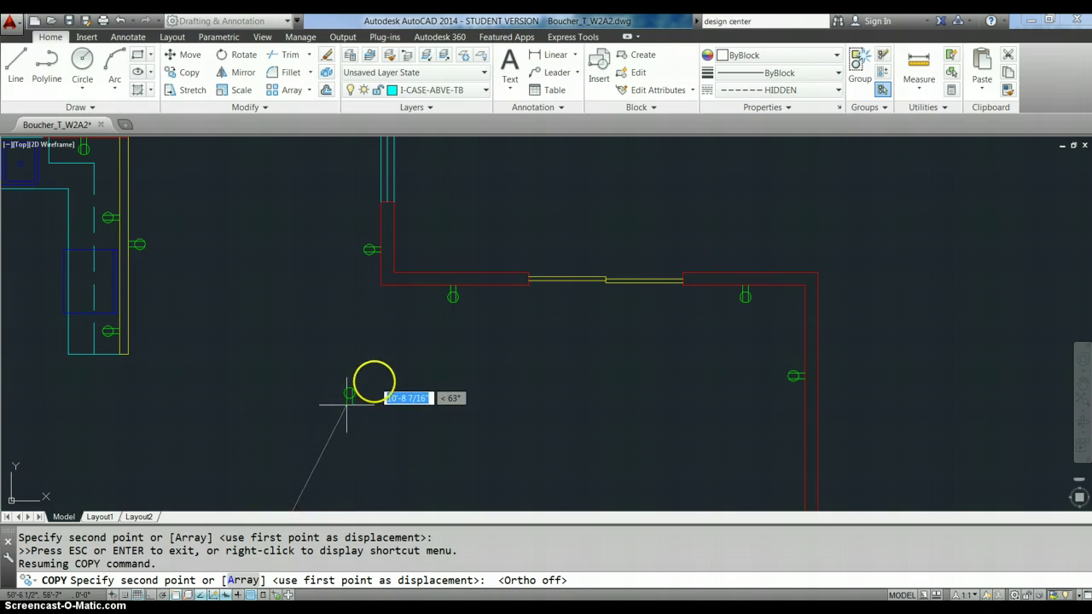
pyautogui.scroll(2, 391, 371)
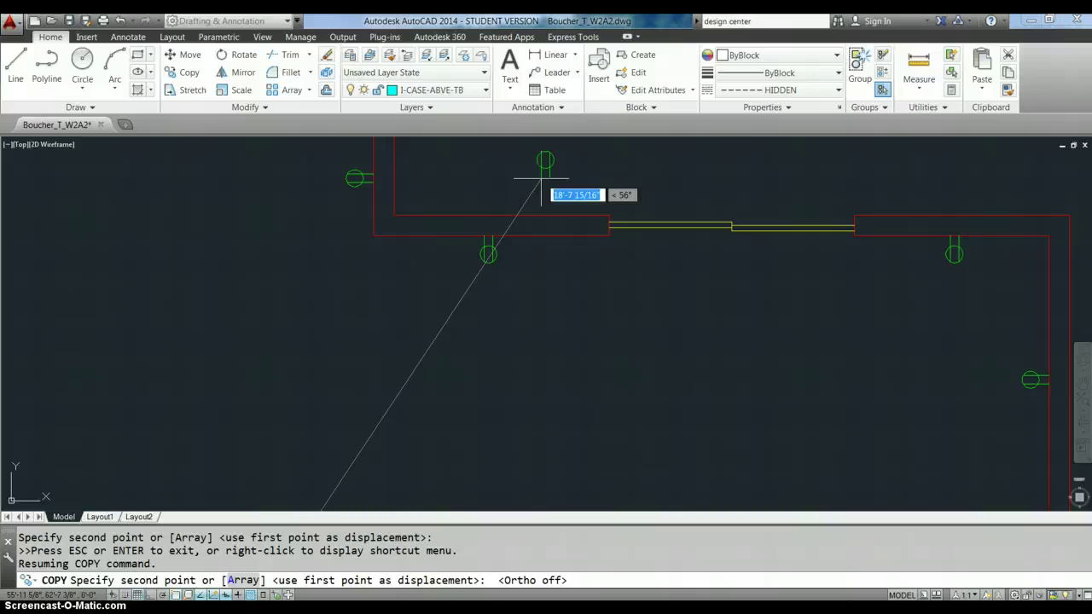
pyautogui.scroll(3, 500, 195)
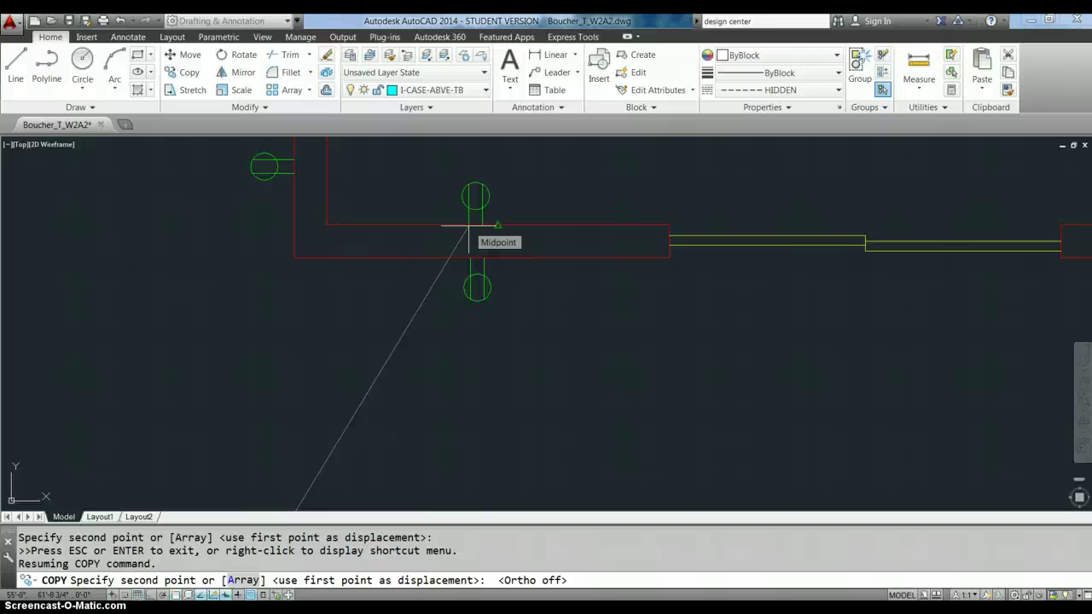
pyautogui.click(468, 227)
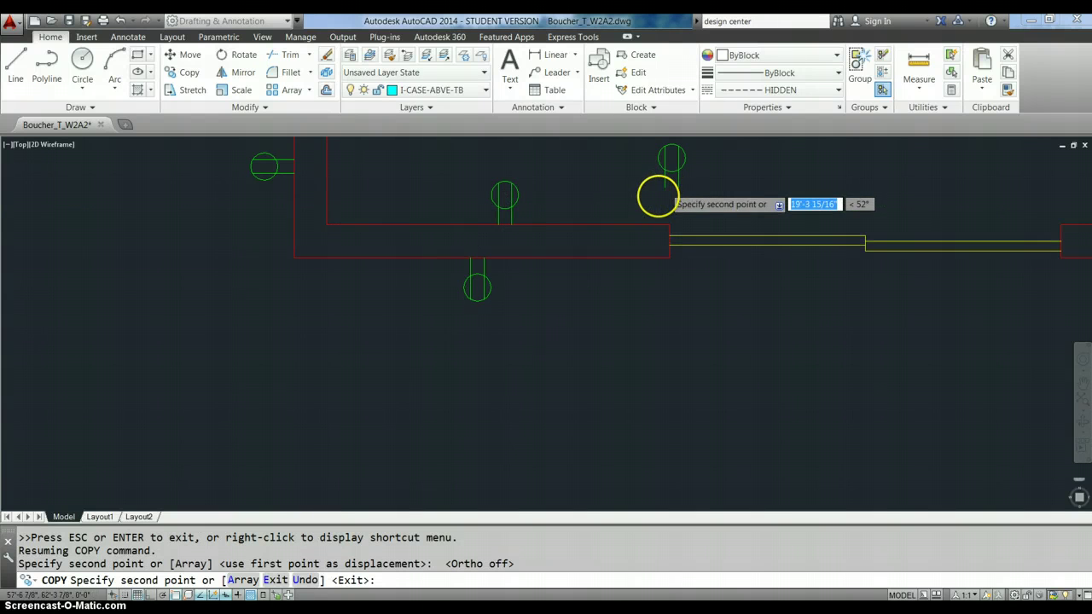
# - Place another outlet copy on the upper wall right of the window and end COPY
pyautogui.scroll(-2, 661, 192)
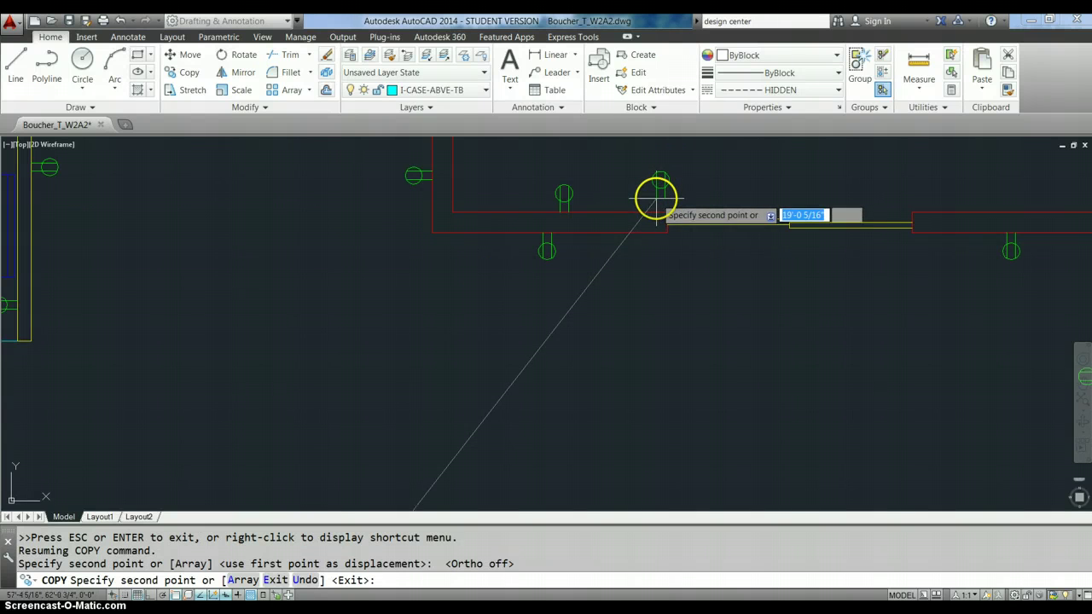
pyautogui.click(1027, 212)
pyautogui.scroll(-5, 817, 290)
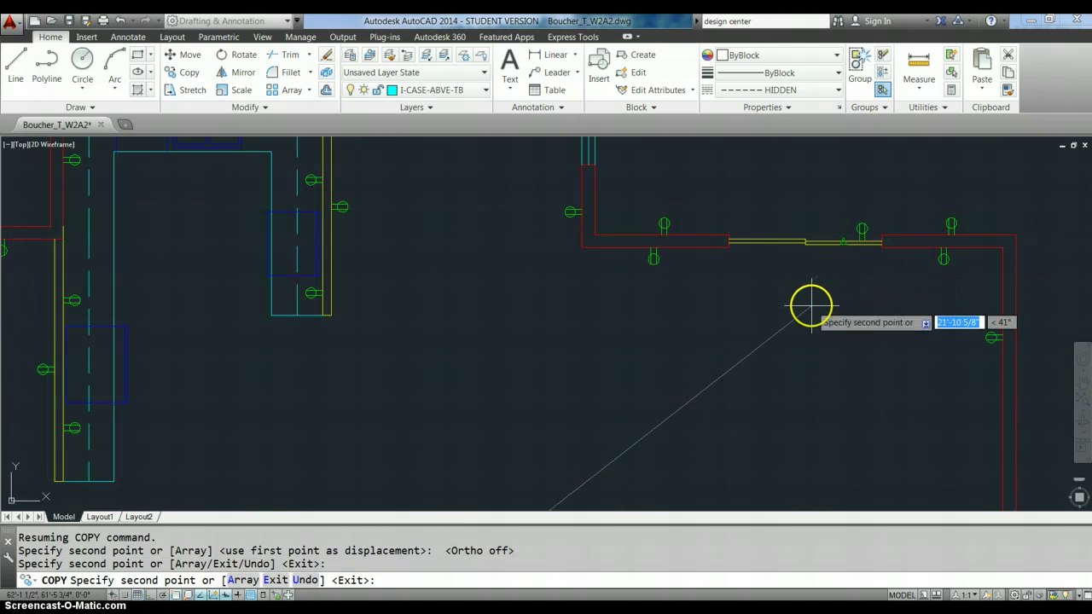
pyautogui.scroll(3, 421, 371)
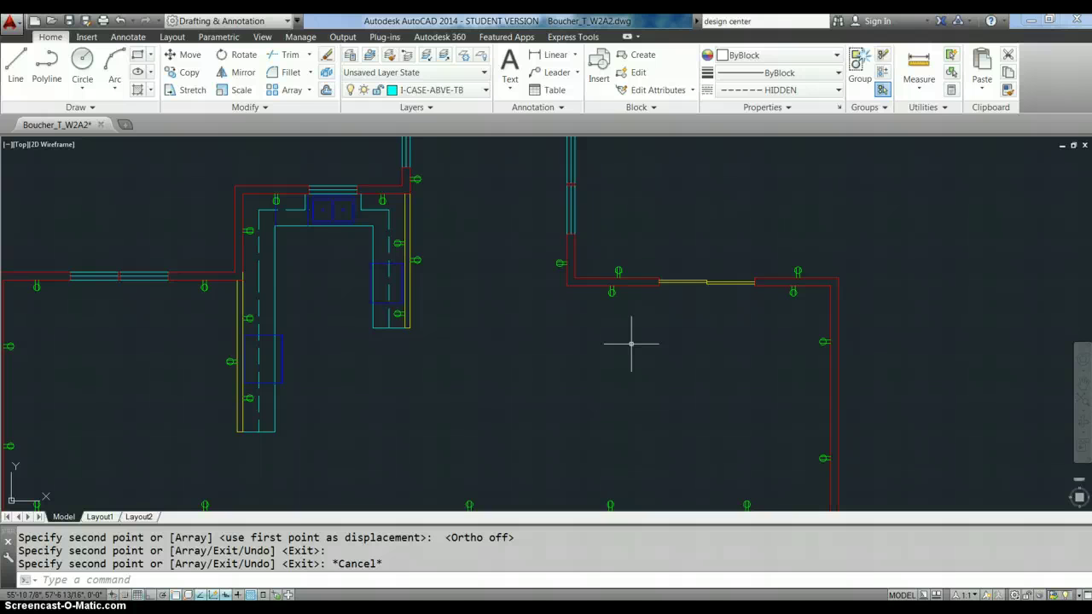
pyautogui.scroll(2, 631, 343)
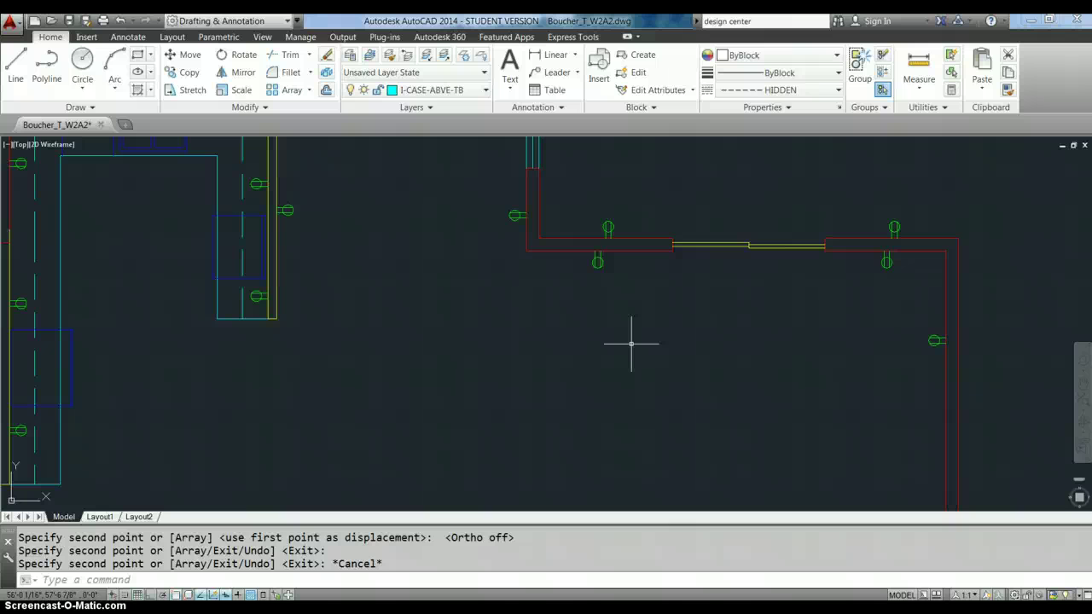
pyautogui.click(610, 371)
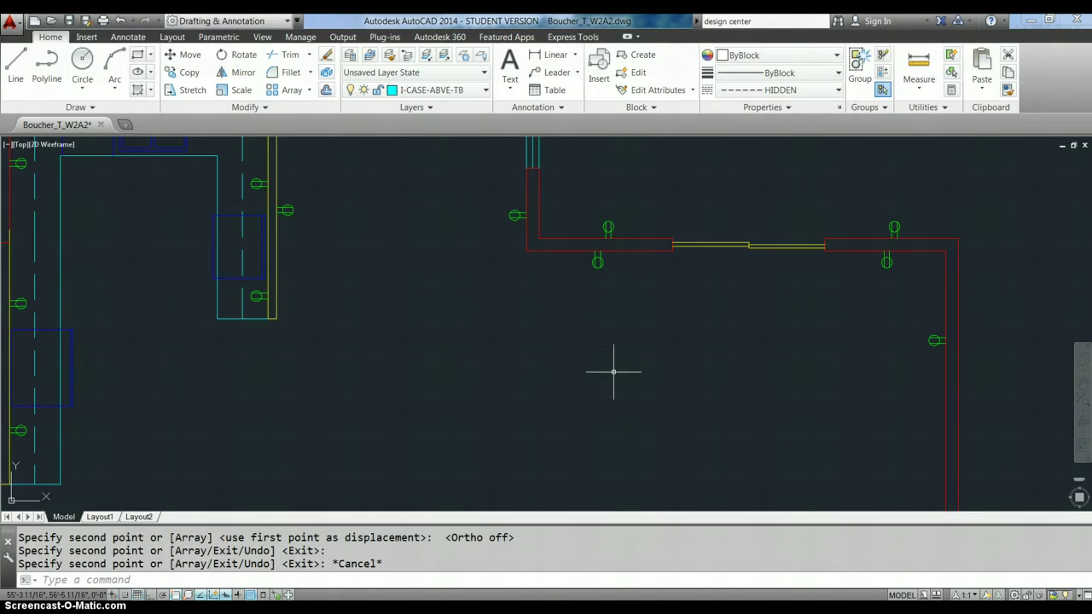